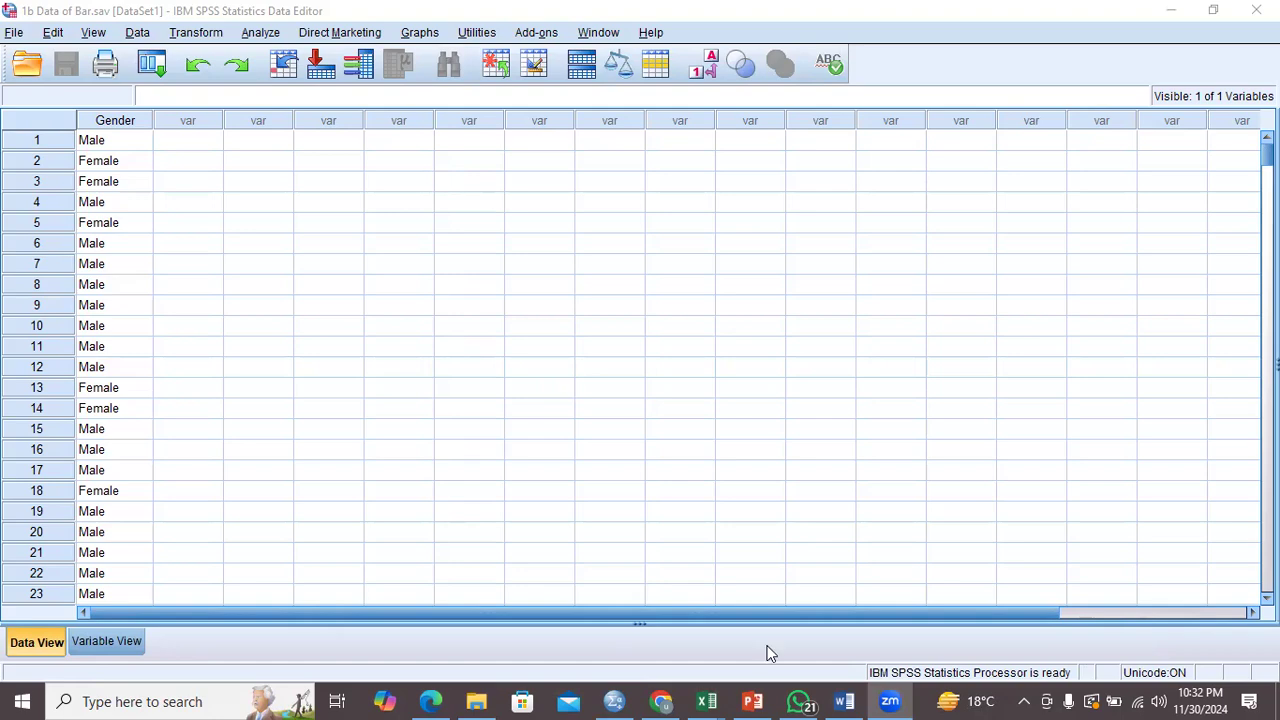
Switch to PowerPoint to review the bar chart example slide's SPSS procedure, and return to the SPSS Data Editor
{"action": "left_click", "coordinate": [752, 701]}
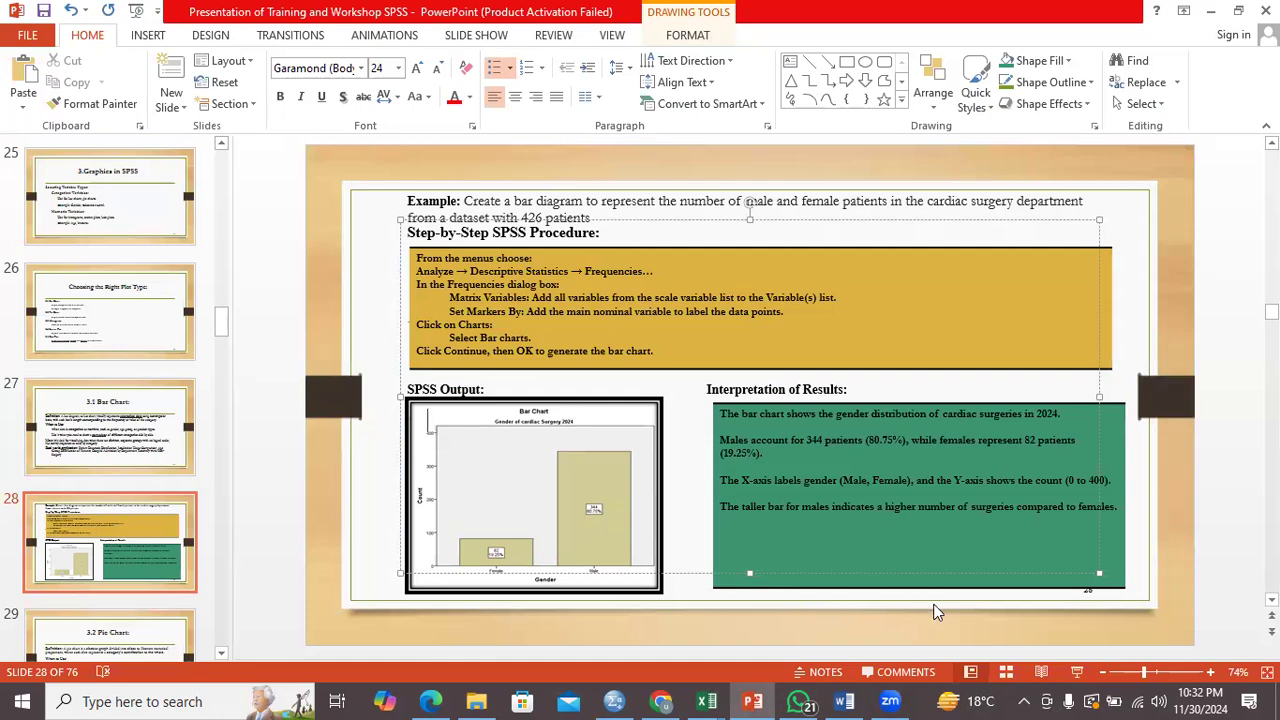
{"action": "left_click", "coordinate": [358, 304]}
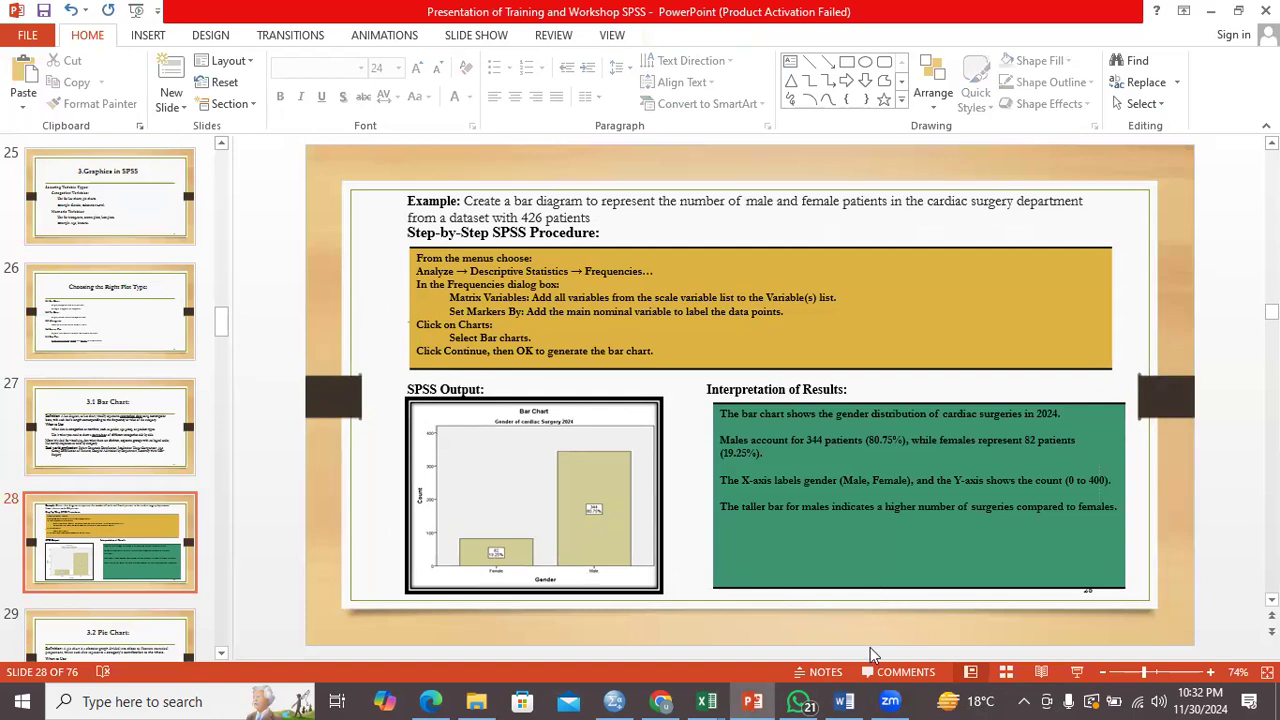
{"action": "left_click", "coordinate": [890, 701]}
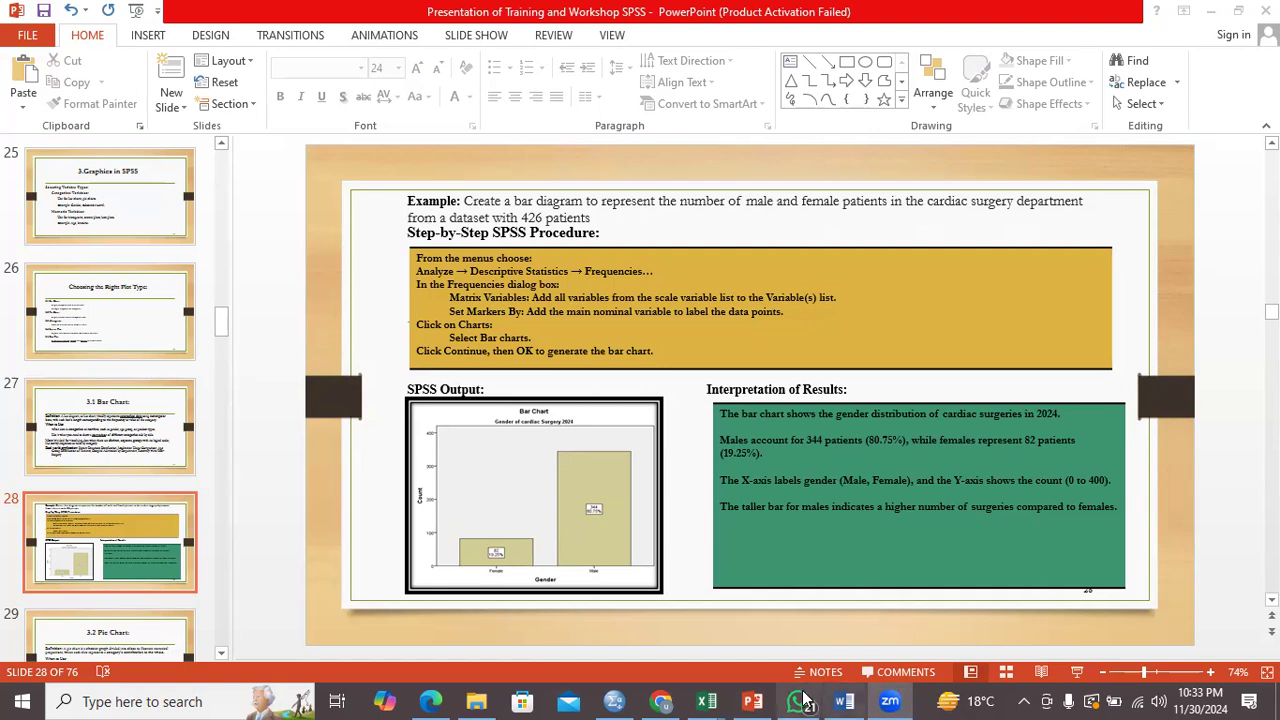
{"action": "mouse_move", "coordinate": [903, 699]}
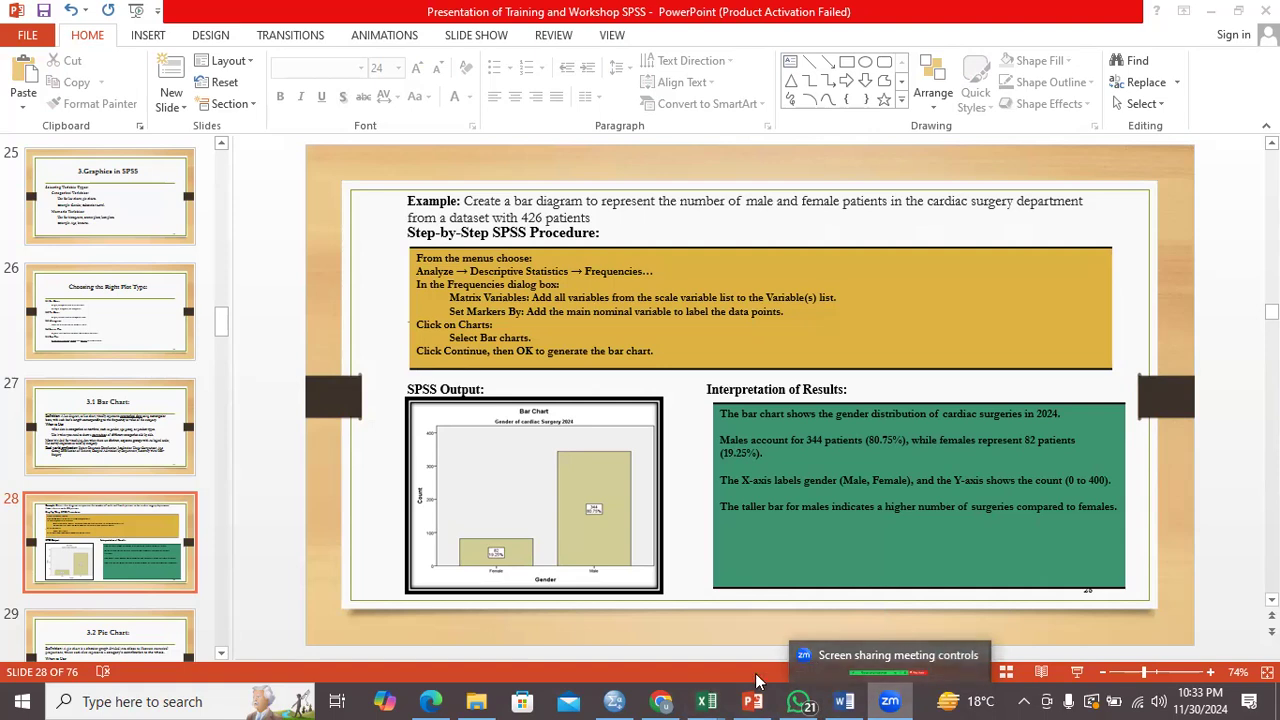
{"action": "left_click", "coordinate": [665, 620]}
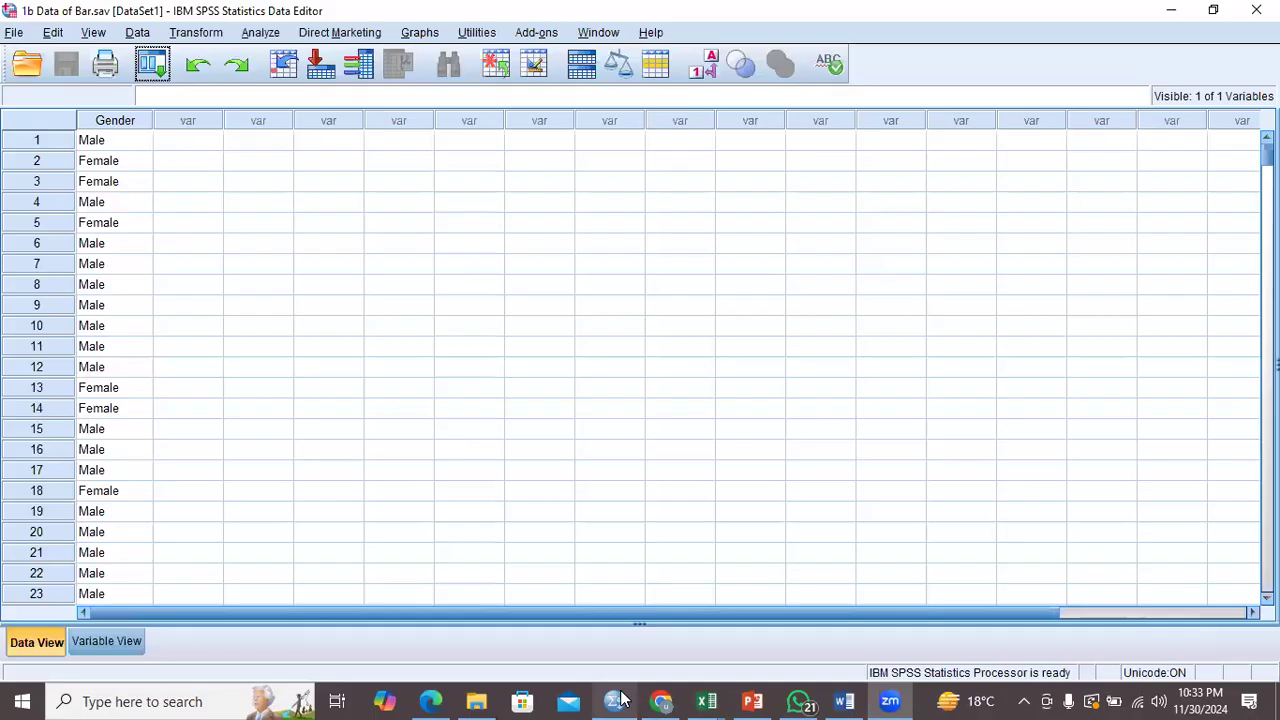
{"action": "left_click", "coordinate": [262, 33]}
{"action": "mouse_move", "coordinate": [324, 84]}
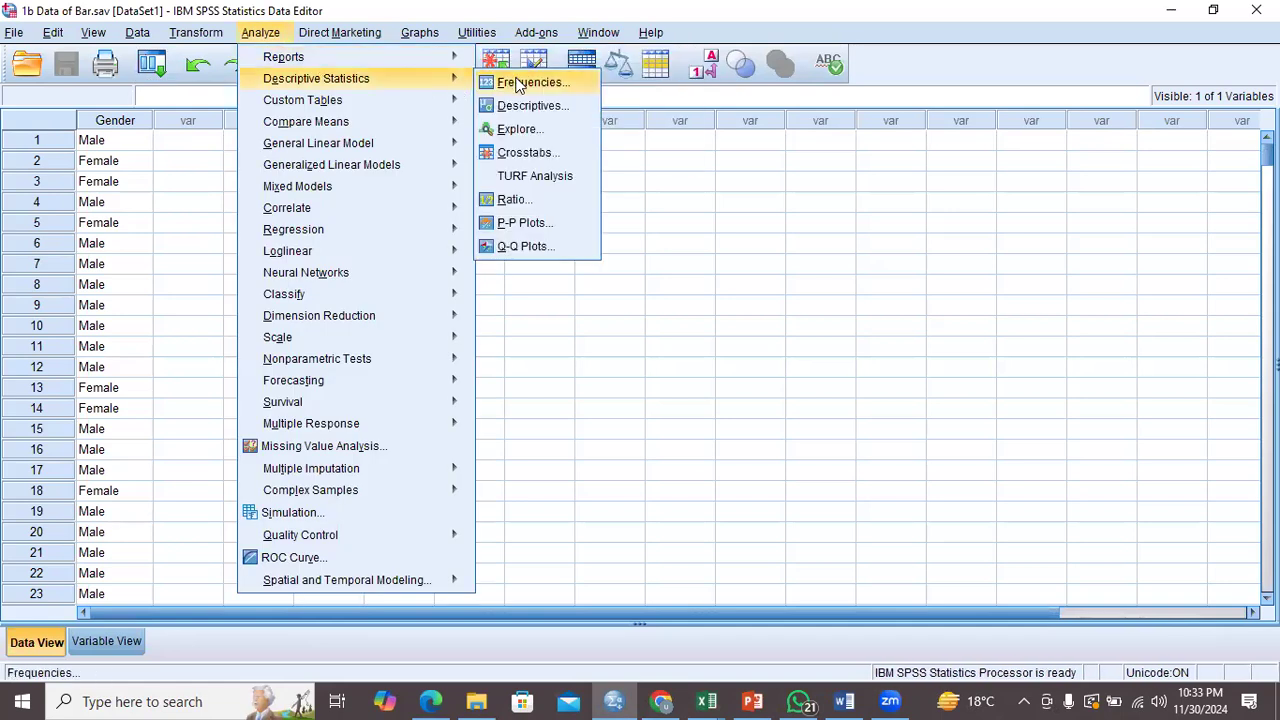
{"action": "left_click", "coordinate": [750, 700]}
{"action": "left_click", "coordinate": [750, 700]}
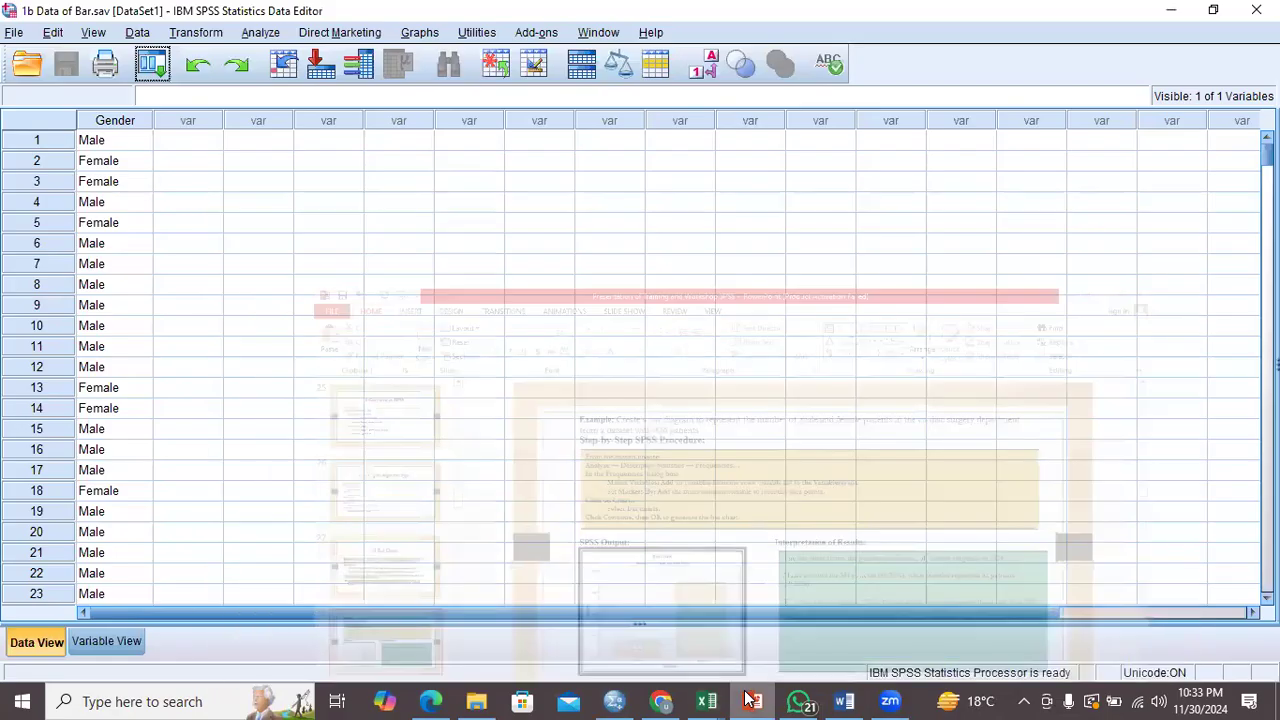
Start a Frequencies analysis with Gender as the variable, leaving the statistics options unset
{"action": "left_click", "coordinate": [268, 36]}
{"action": "mouse_move", "coordinate": [298, 77]}
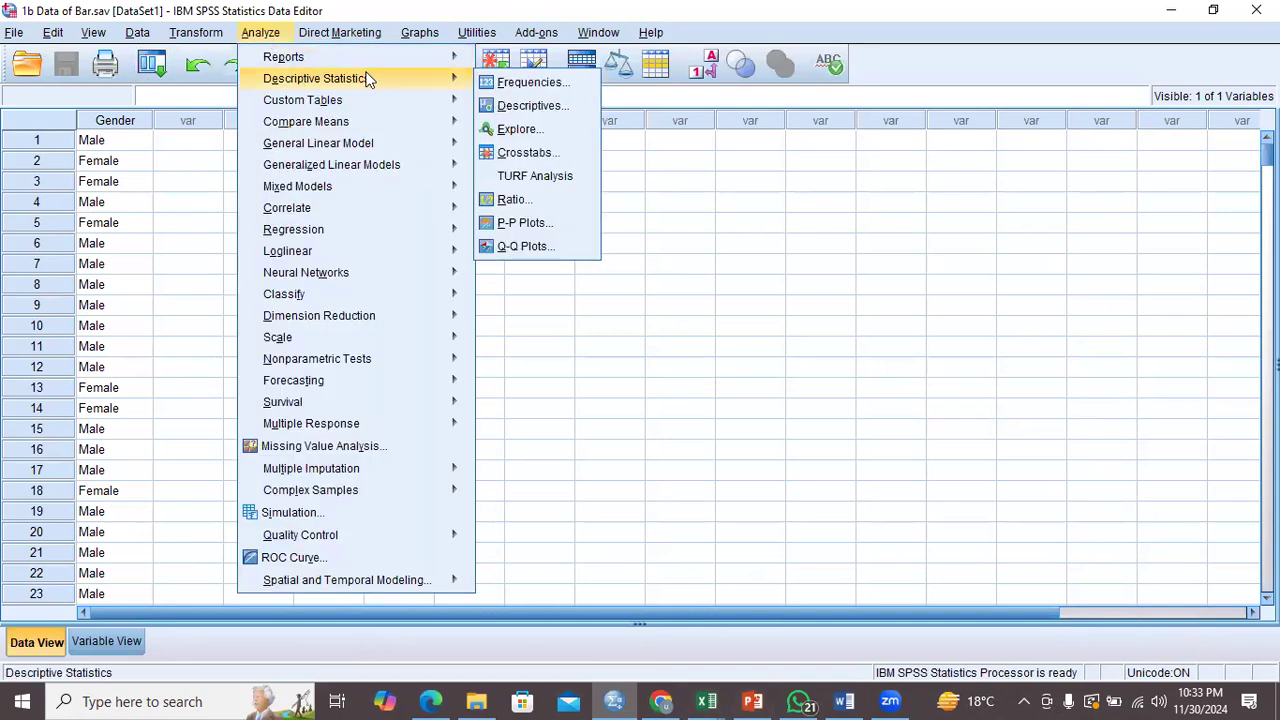
{"action": "left_click", "coordinate": [527, 82]}
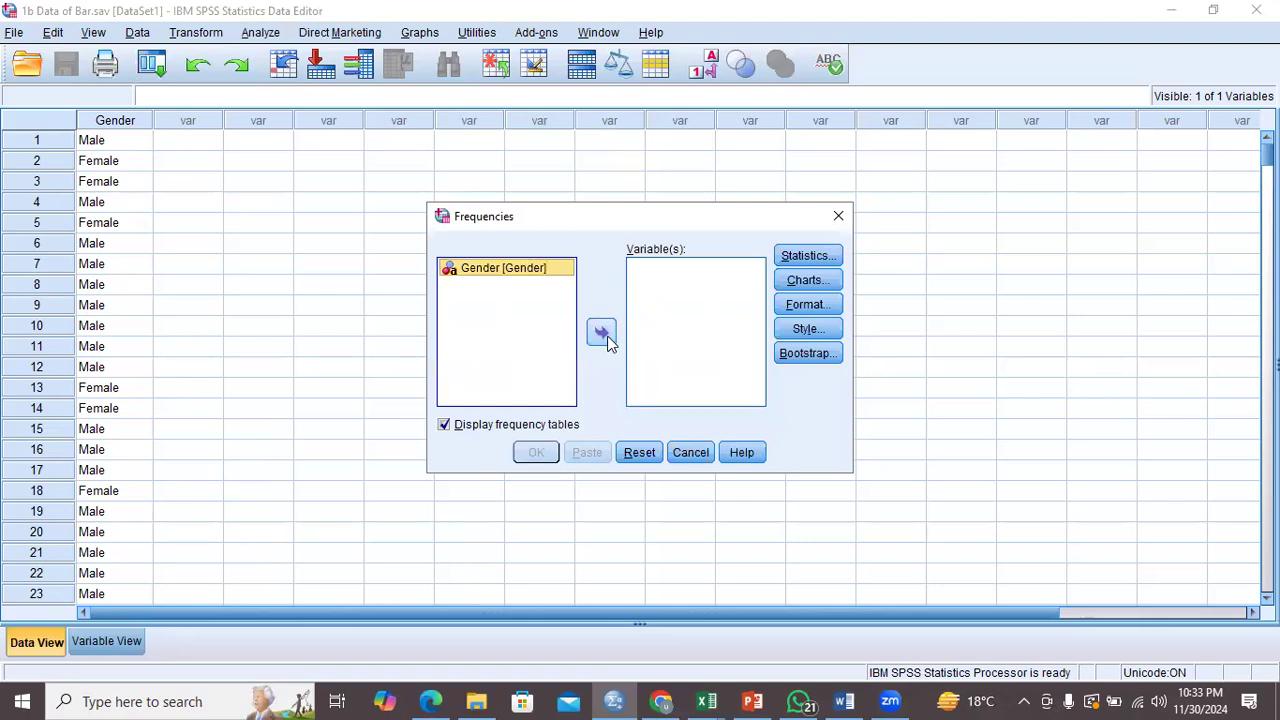
{"action": "left_click", "coordinate": [602, 334]}
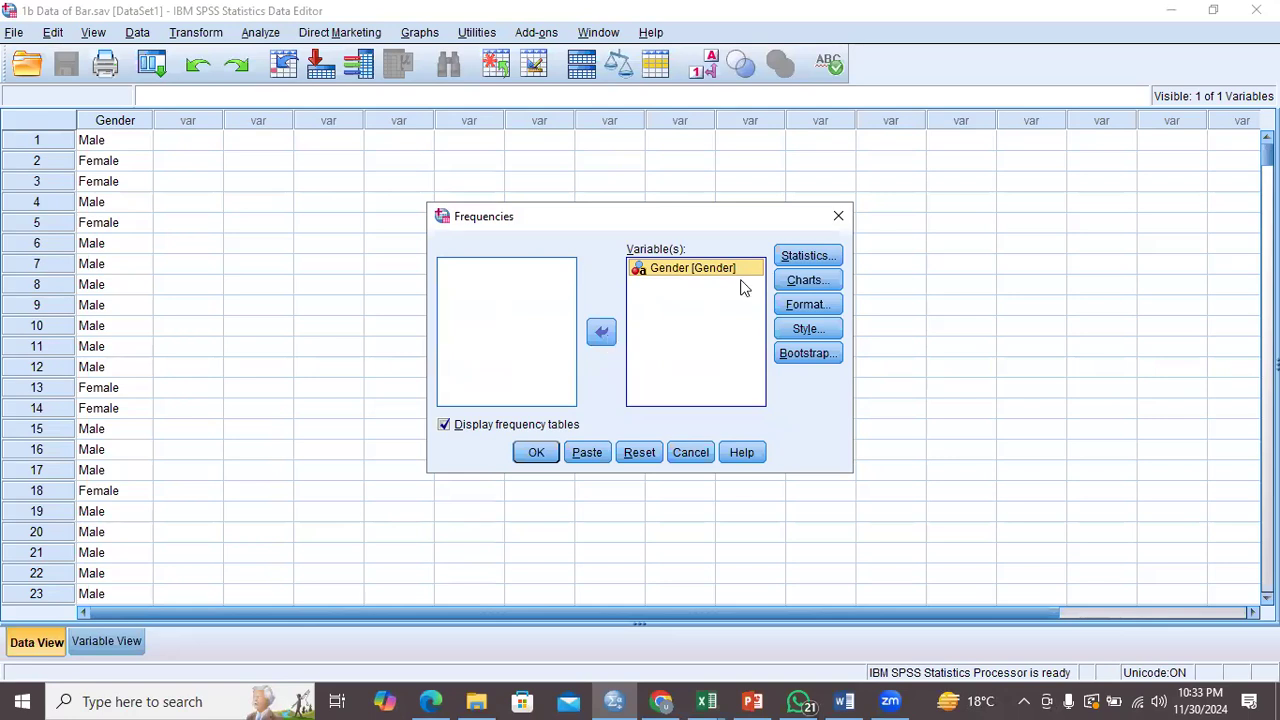
{"action": "left_click", "coordinate": [810, 258]}
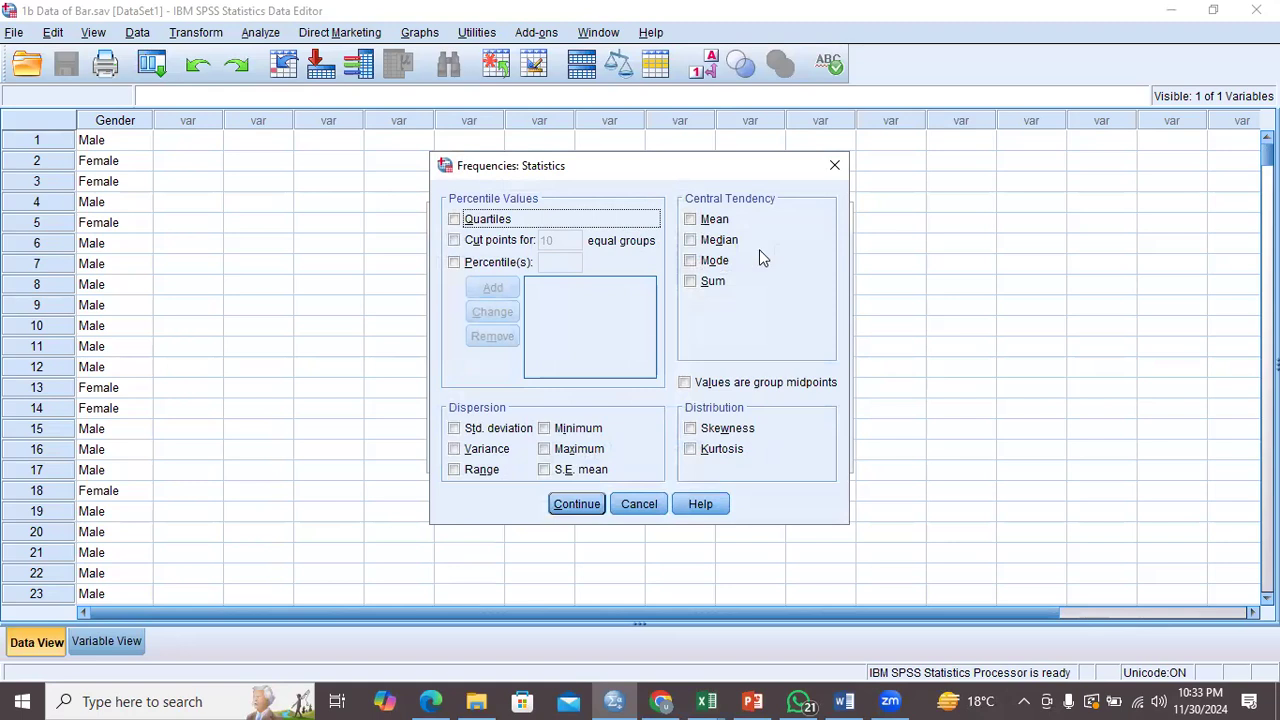
{"action": "left_click", "coordinate": [834, 167]}
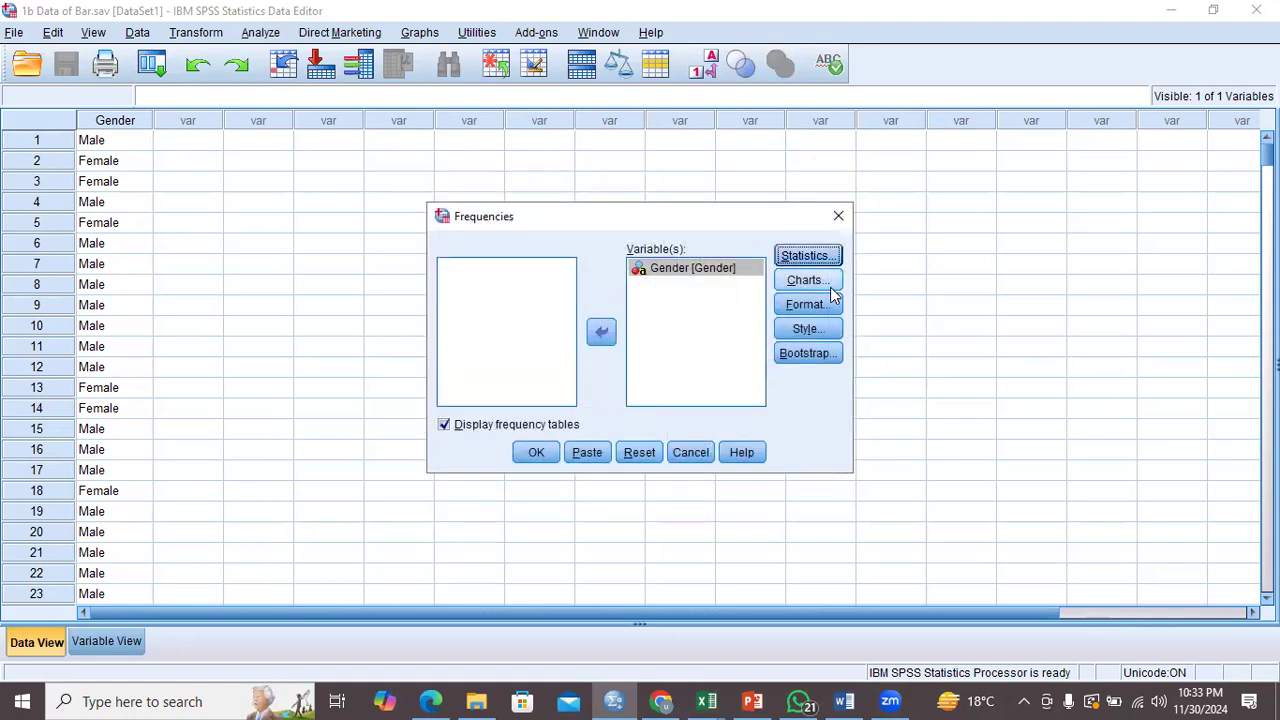
Choose bar charts as the chart type, run the Frequencies analysis and view the resulting Gender chart in the output
{"action": "left_click", "coordinate": [810, 284]}
{"action": "left_click", "coordinate": [546, 297]}
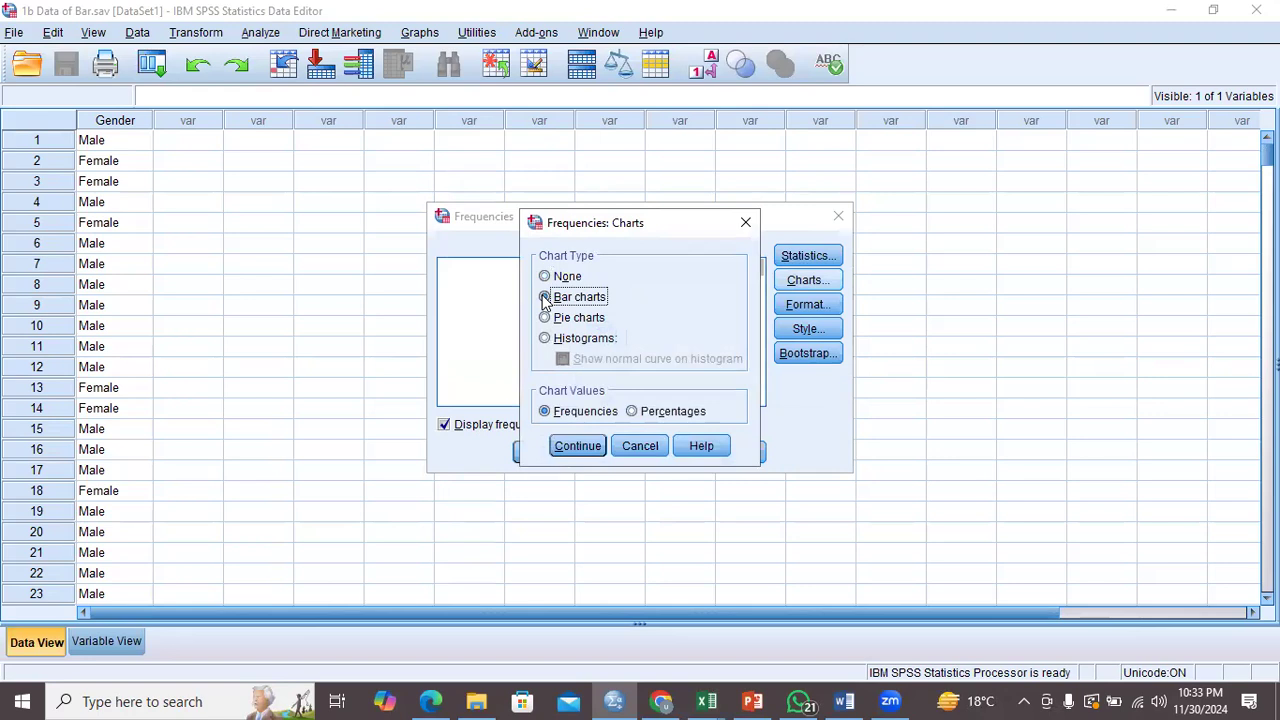
{"action": "left_click", "coordinate": [580, 447]}
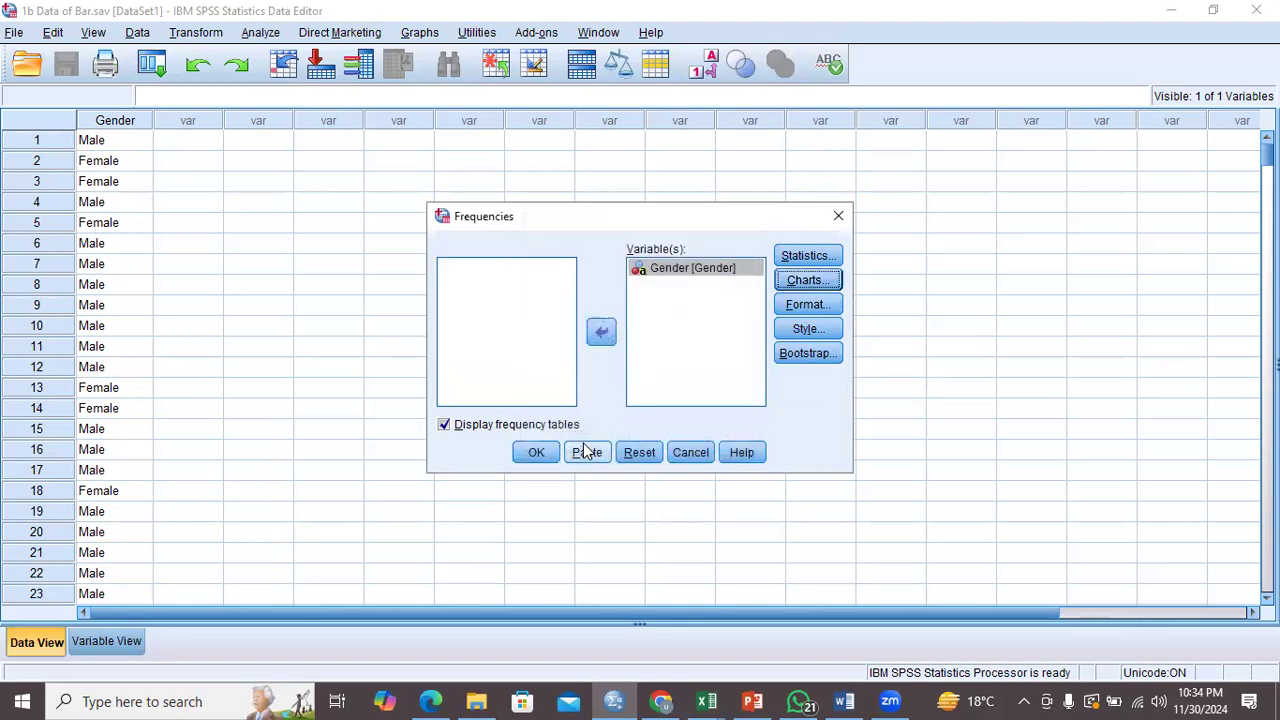
{"action": "left_click", "coordinate": [532, 453]}
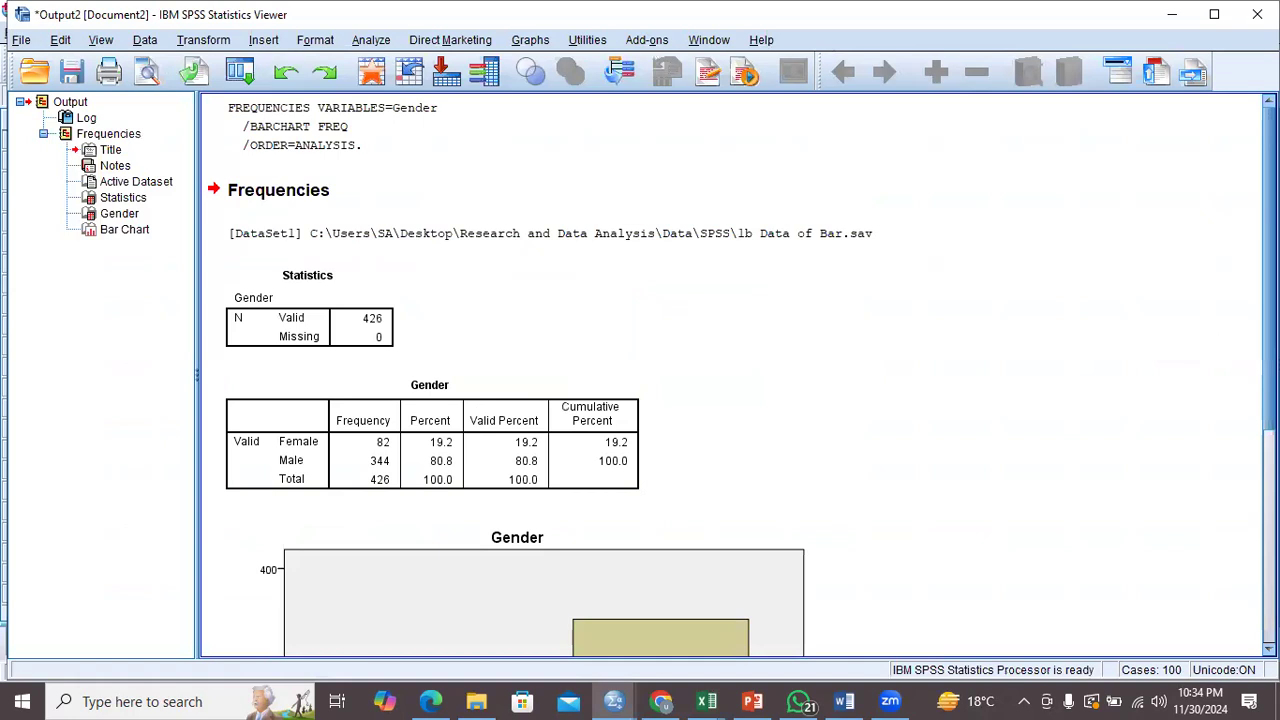
{"action": "scroll", "coordinate": [730, 375], "scroll_direction": "down", "scroll_amount": 4}
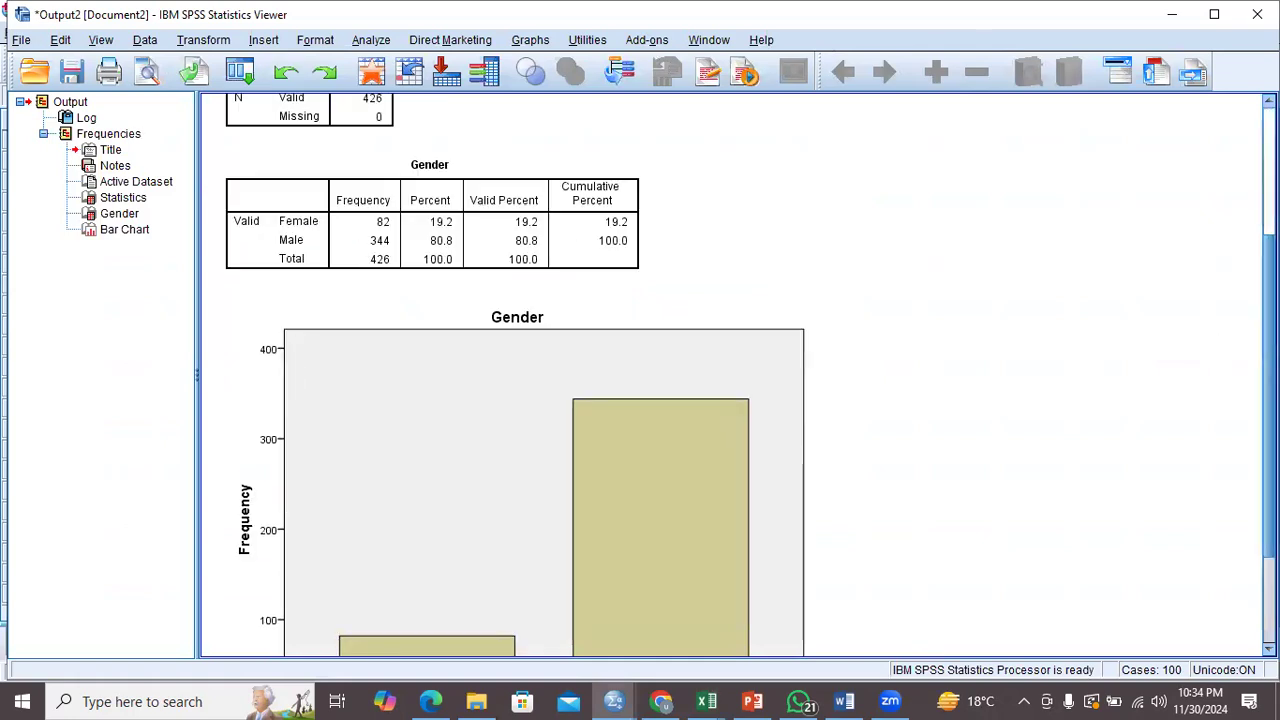
{"action": "scroll", "coordinate": [757, 271], "scroll_direction": "down", "scroll_amount": 3}
{"action": "left_click", "coordinate": [757, 271]}
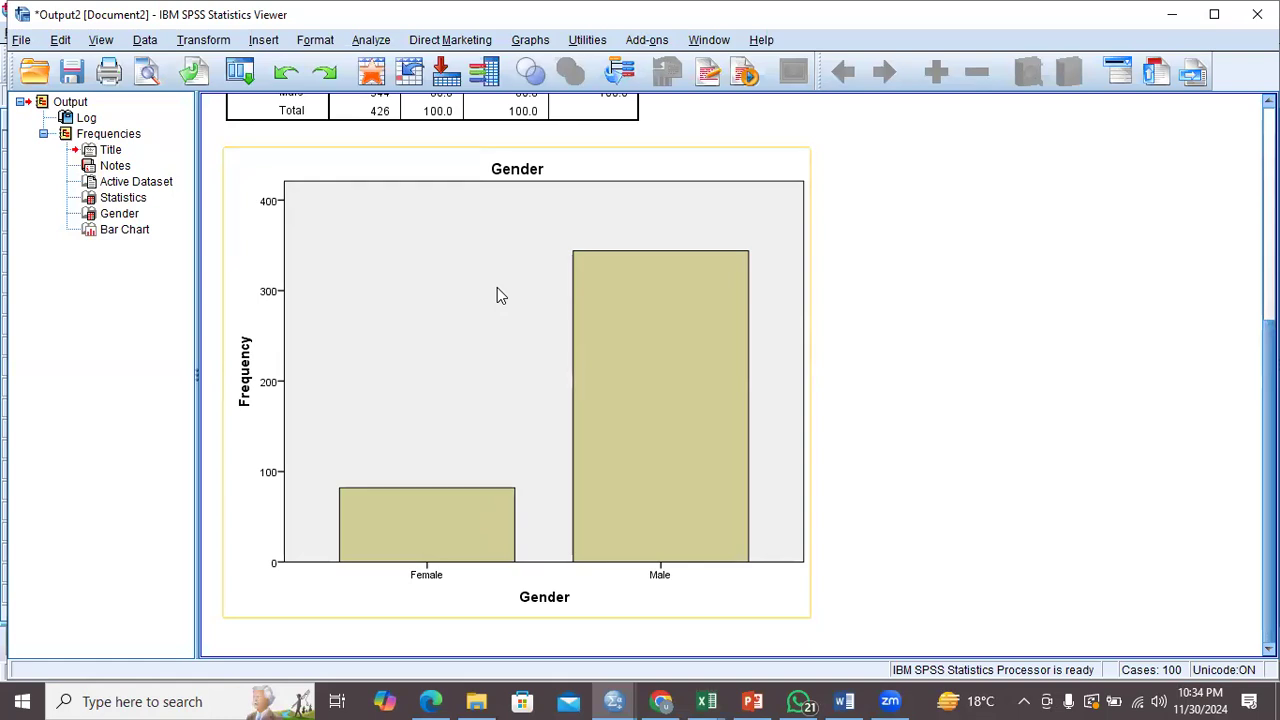
{"action": "left_click", "coordinate": [438, 225]}
{"action": "double_click", "coordinate": [438, 225]}
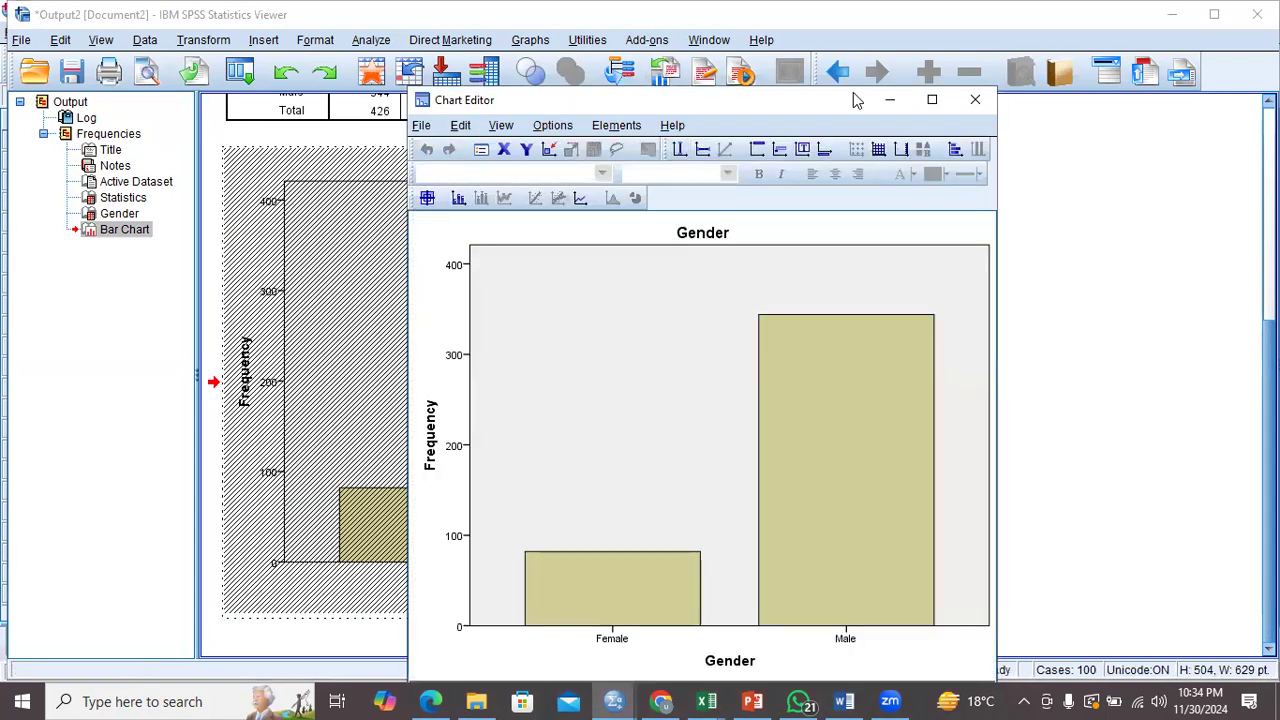
{"action": "left_click_drag", "start_coordinate": [855, 100], "coordinate": [829, 142]}
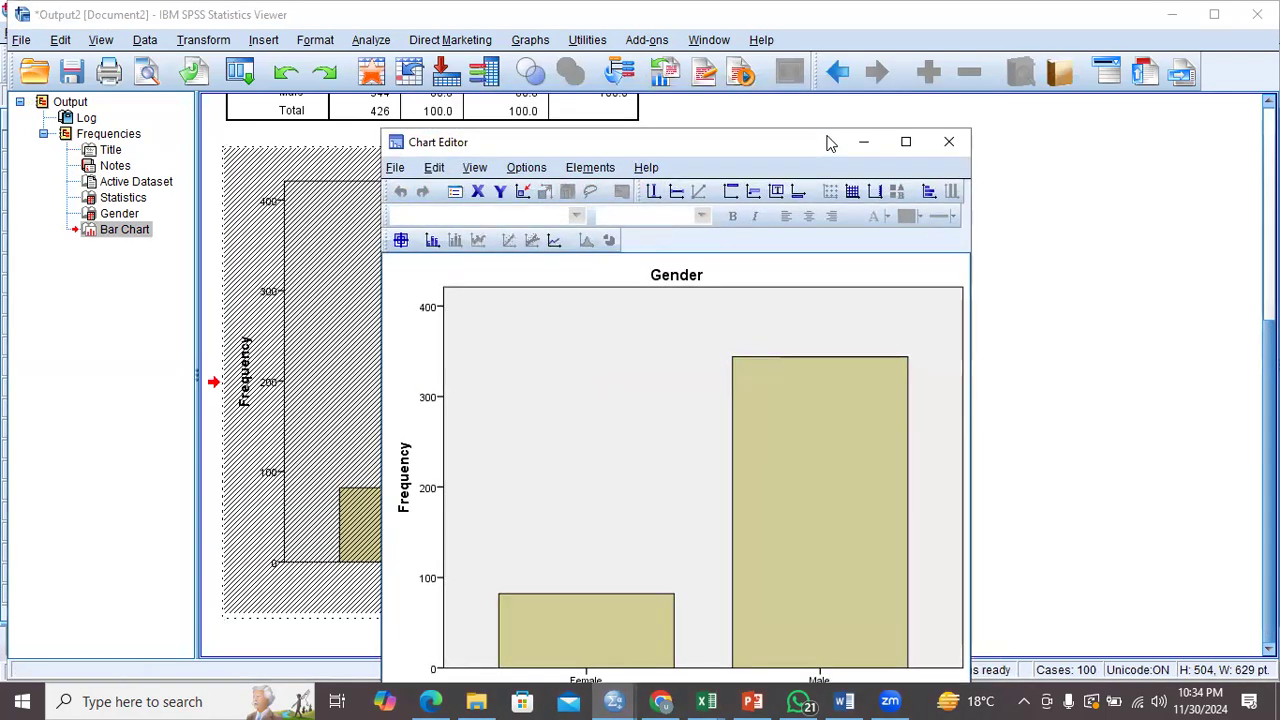
{"action": "left_click", "coordinate": [590, 167]}
{"action": "mouse_move", "coordinate": [643, 167]}
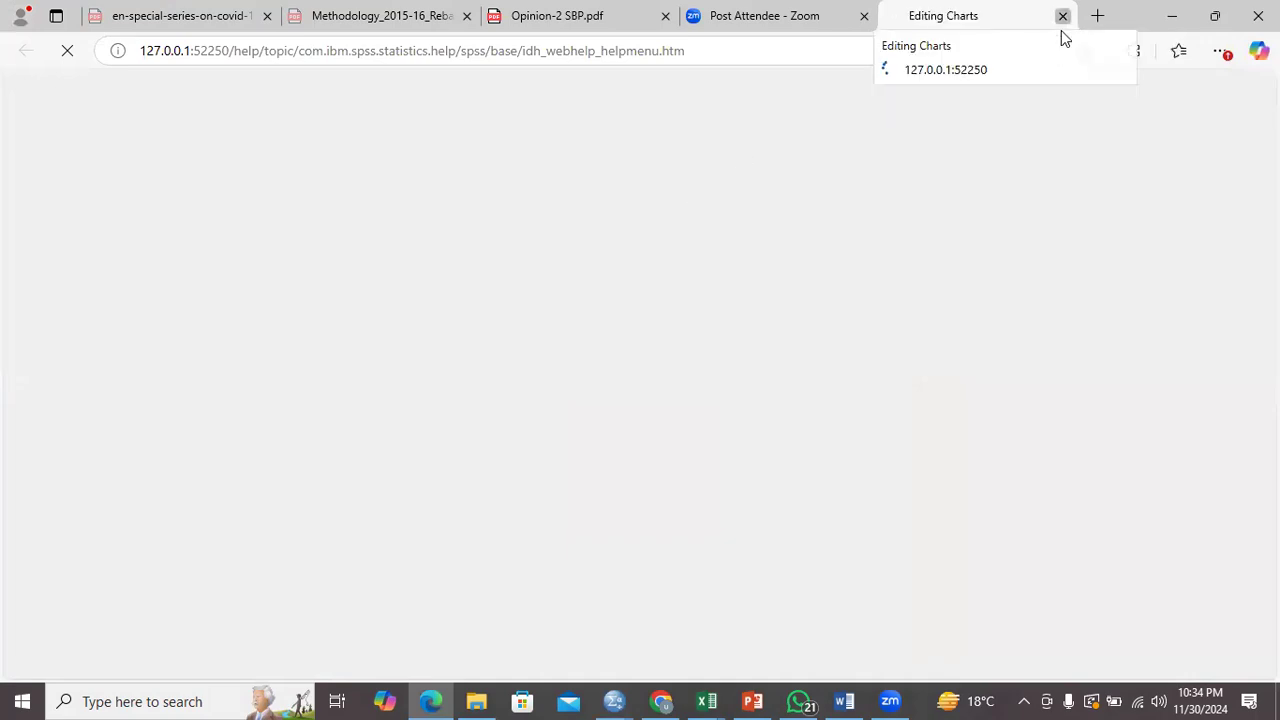
{"action": "left_click", "coordinate": [1062, 30]}
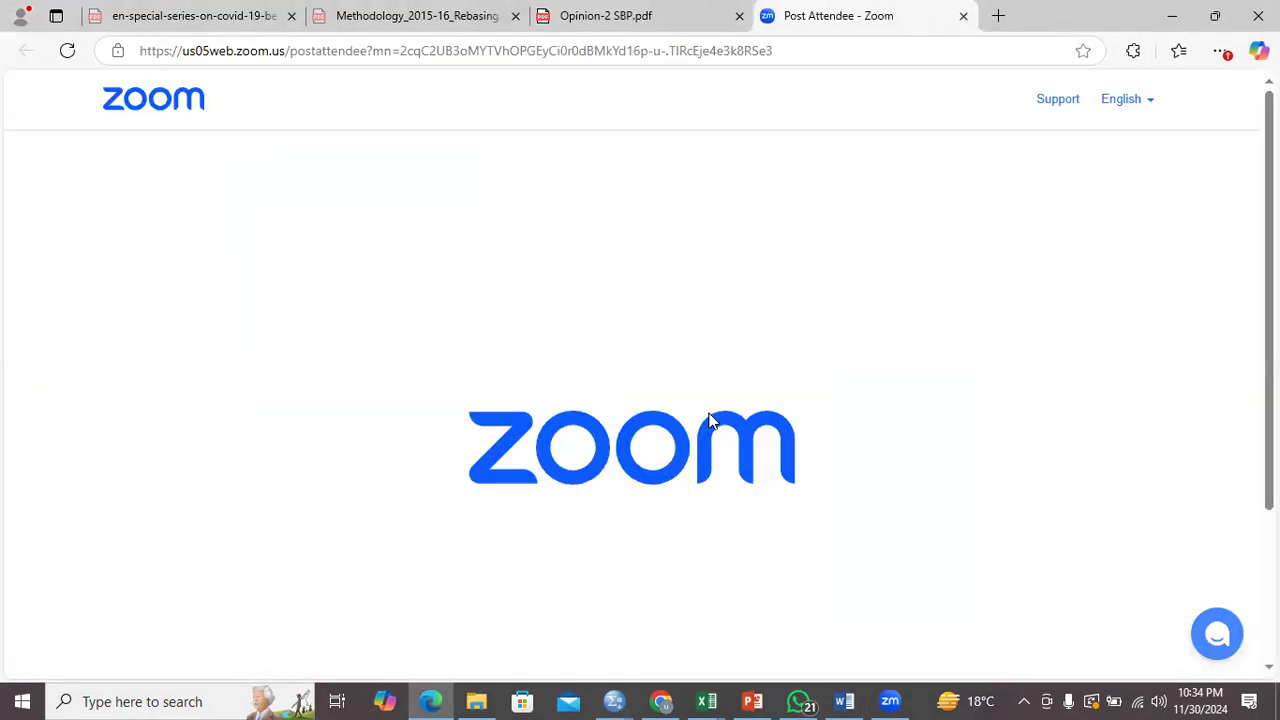
{"action": "left_click", "coordinate": [614, 701]}
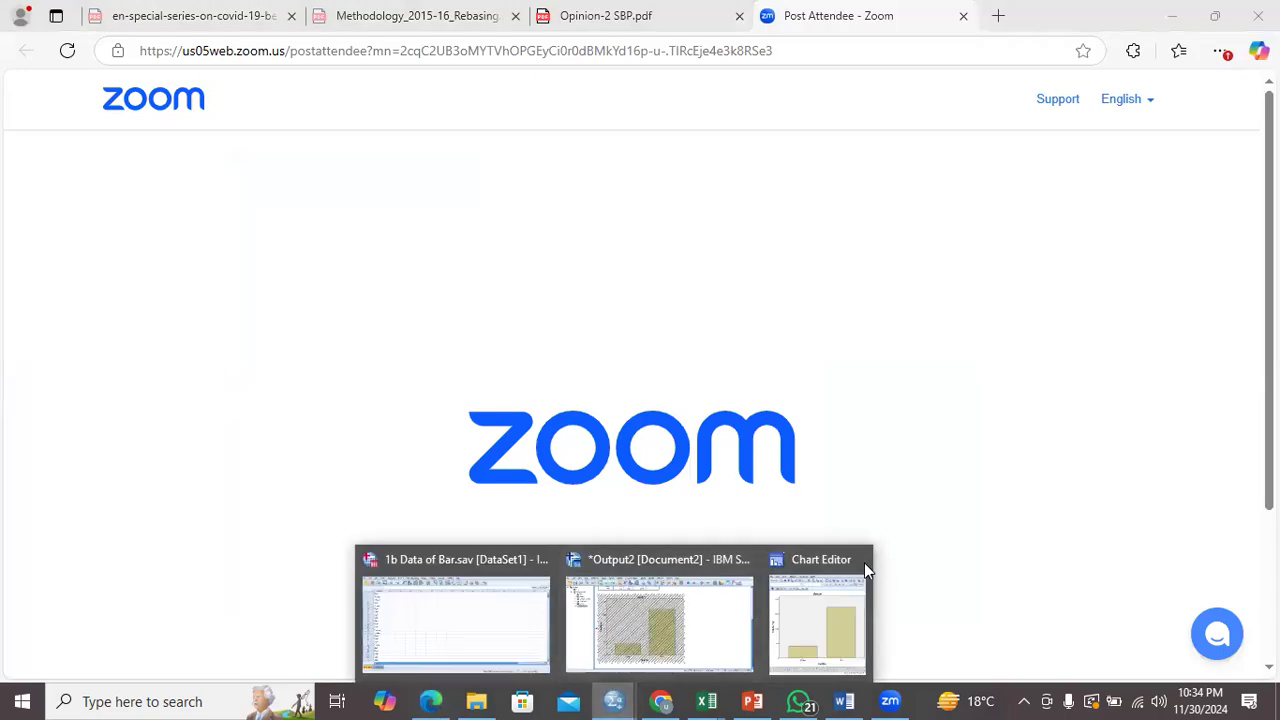
{"action": "left_click", "coordinate": [857, 560]}
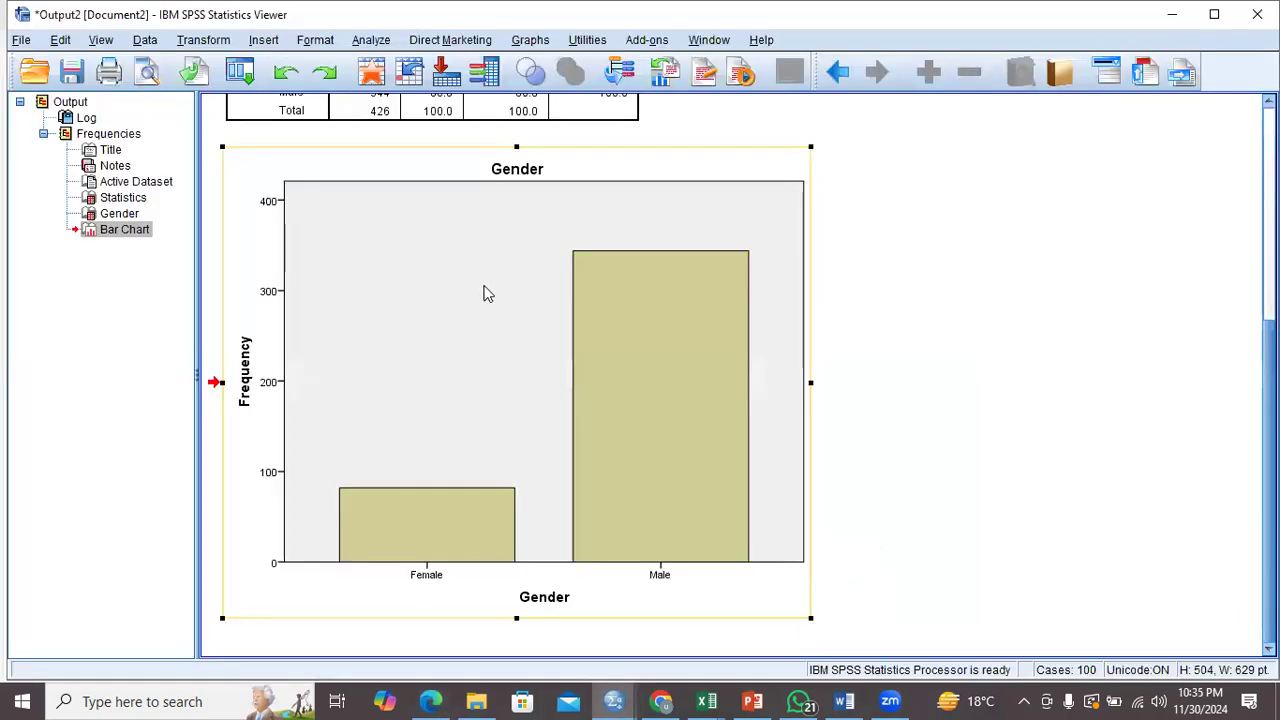
Open the Gender bar chart in the Chart Editor and use Data Label Mode to label the Male bar
{"action": "double_click", "coordinate": [483, 291]}
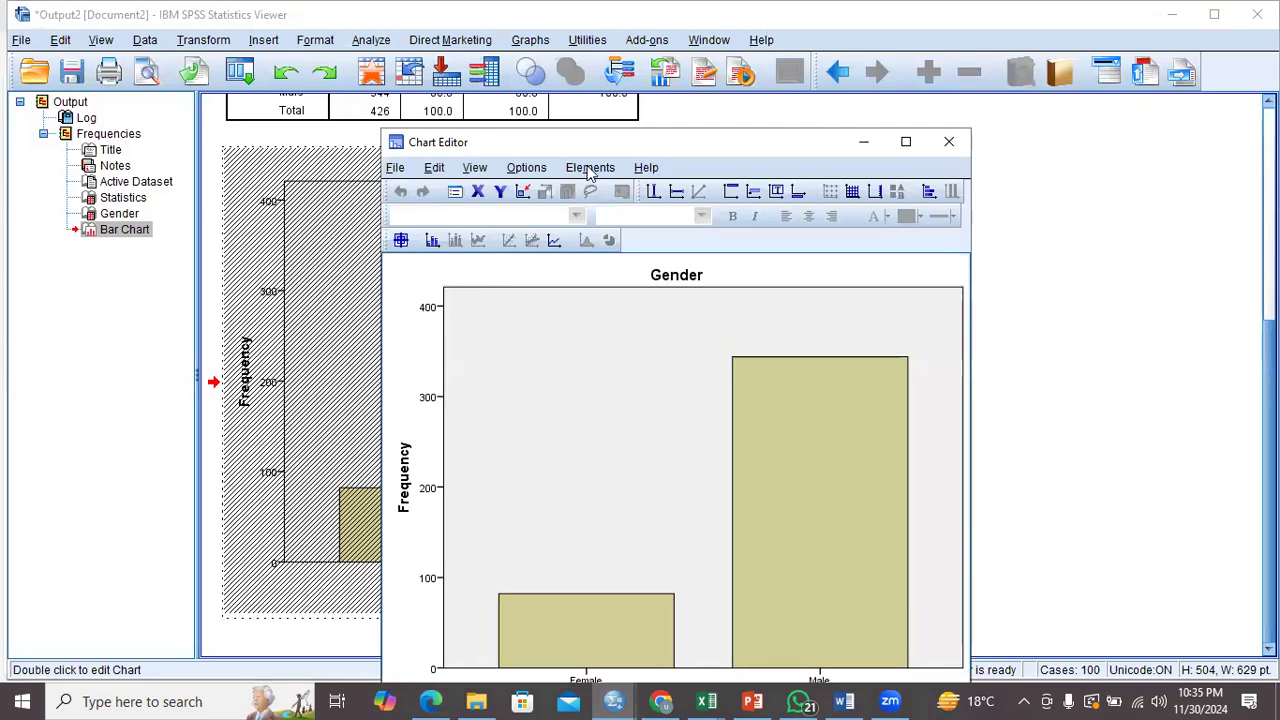
{"action": "left_click", "coordinate": [590, 168]}
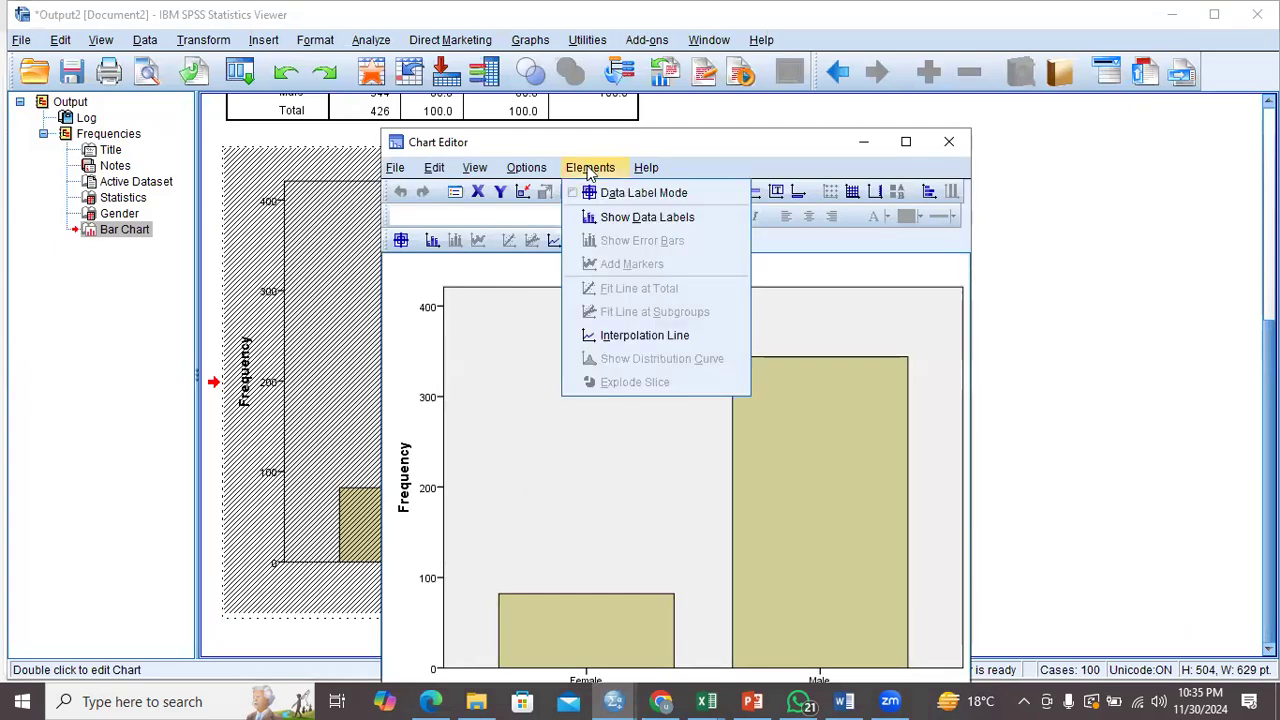
{"action": "left_click", "coordinate": [632, 197]}
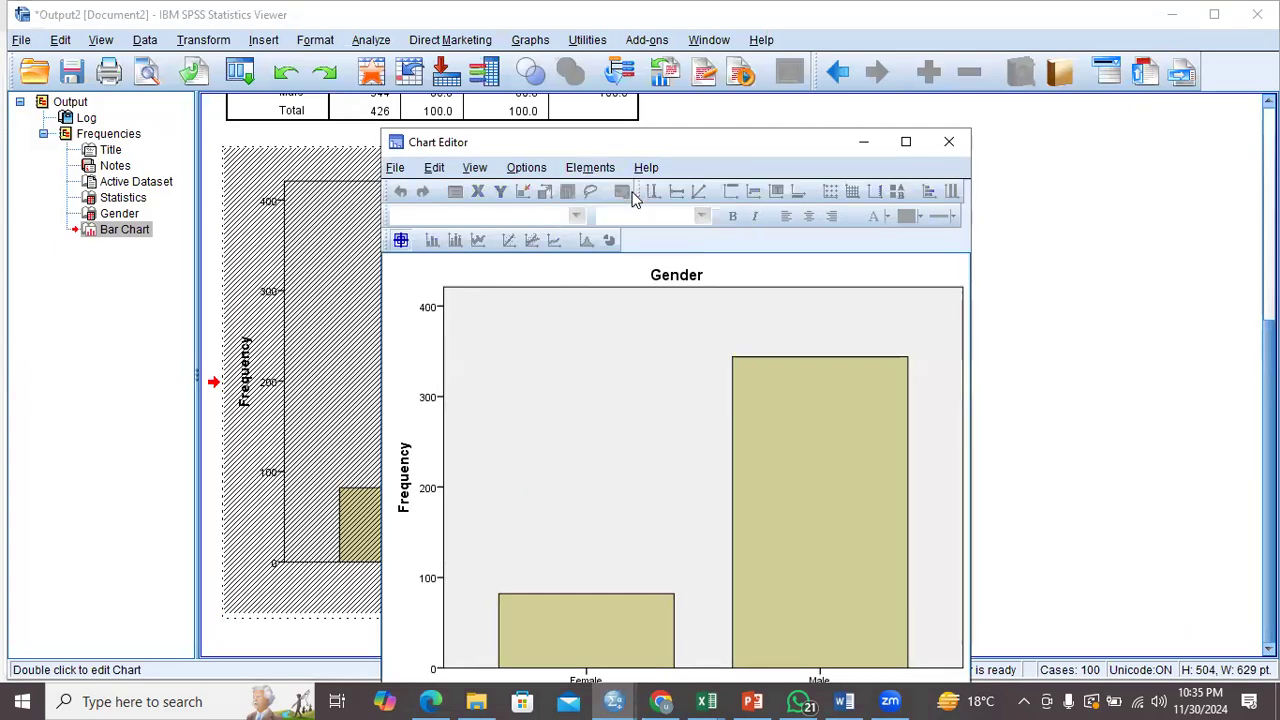
{"action": "left_click", "coordinate": [800, 512]}
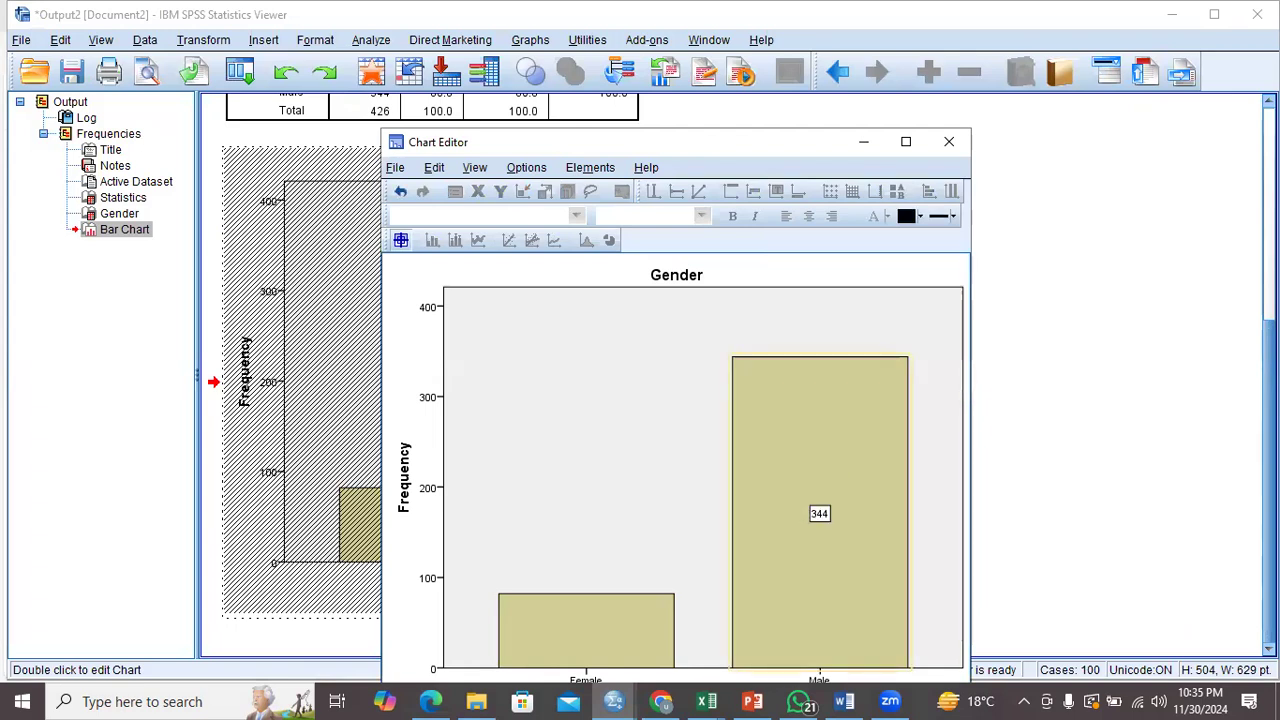
Bring back the Chart Editor, add a data label to the Female bar and close the editor
{"action": "left_click", "coordinate": [1269, 220]}
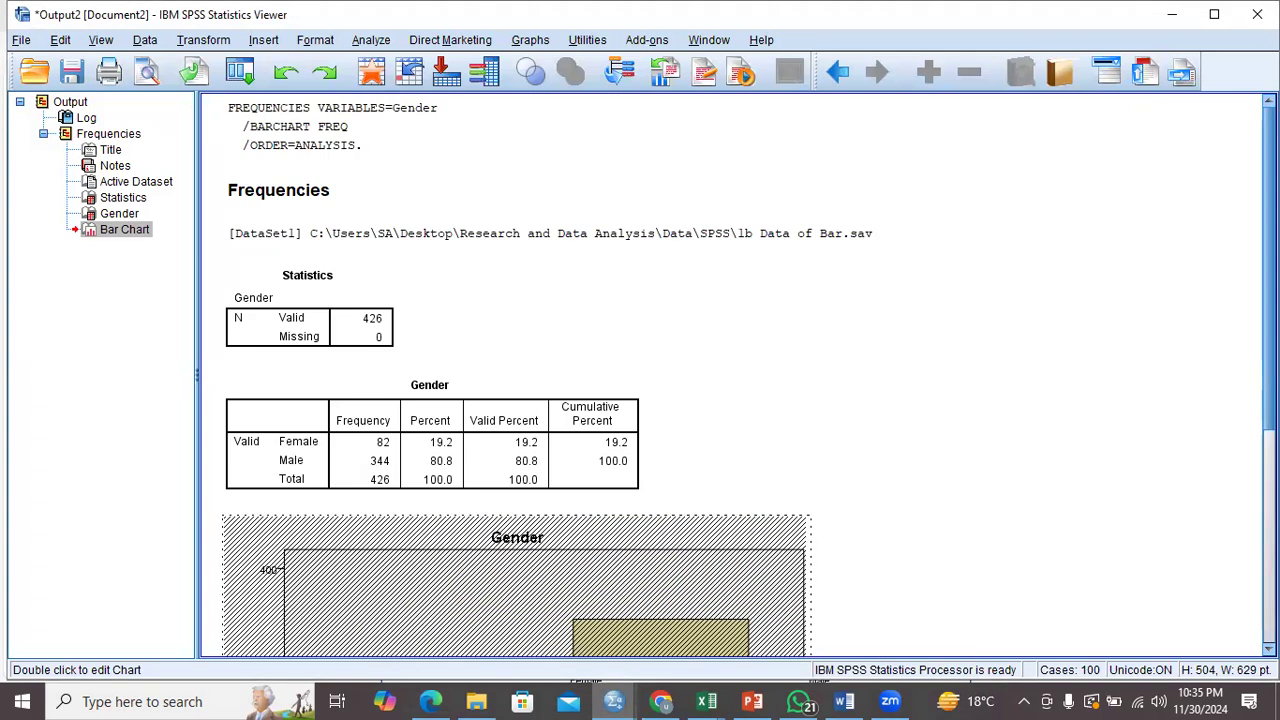
{"action": "scroll", "coordinate": [791, 423], "scroll_direction": "down", "scroll_amount": 5}
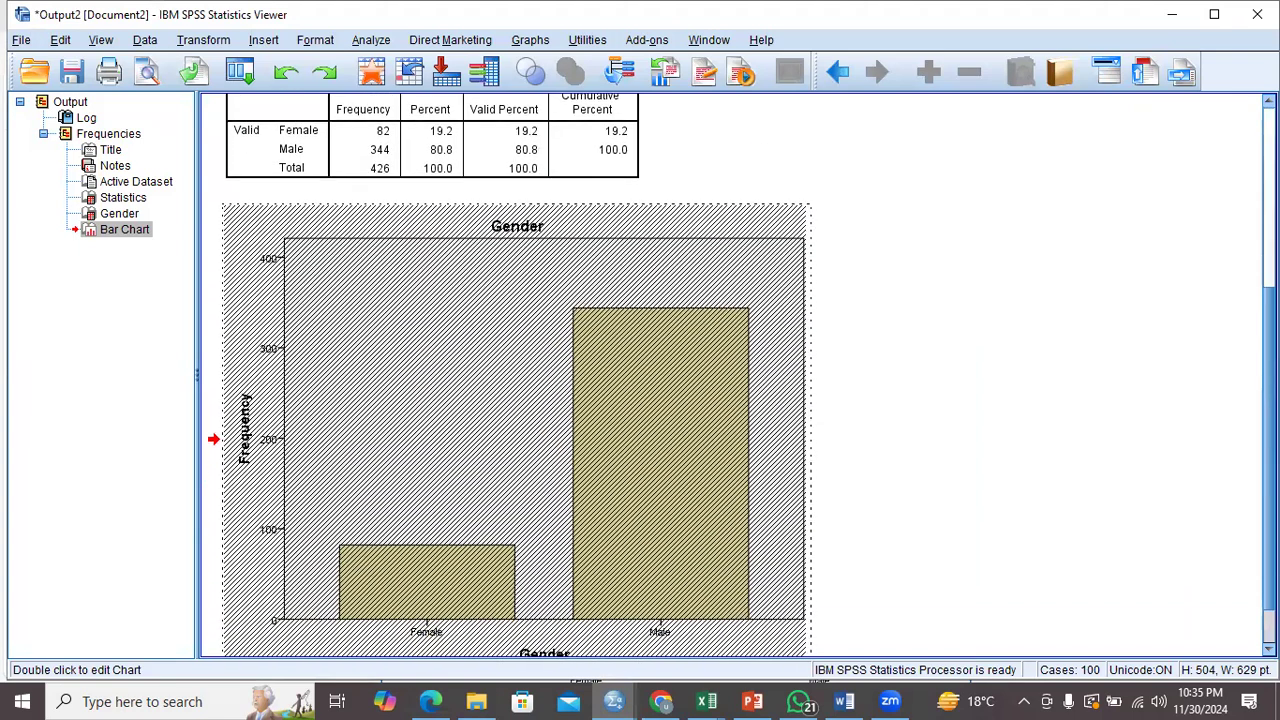
{"action": "double_click", "coordinate": [478, 375]}
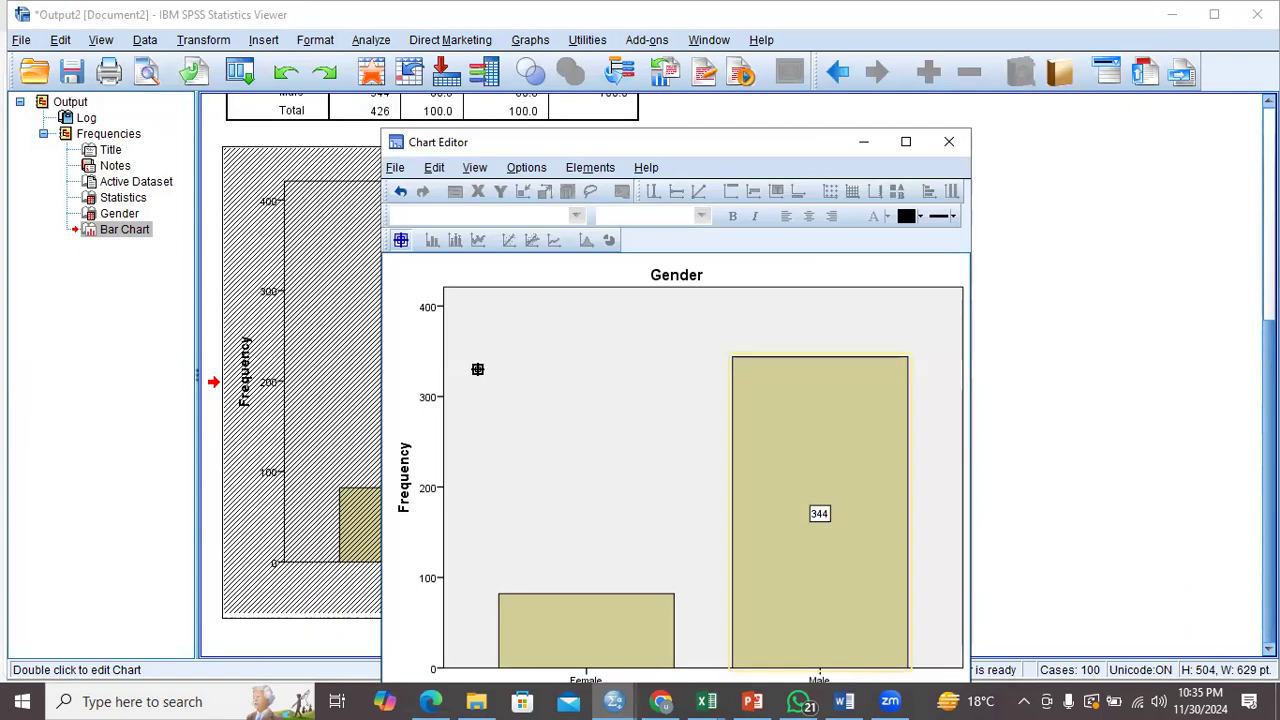
{"action": "left_click", "coordinate": [616, 628]}
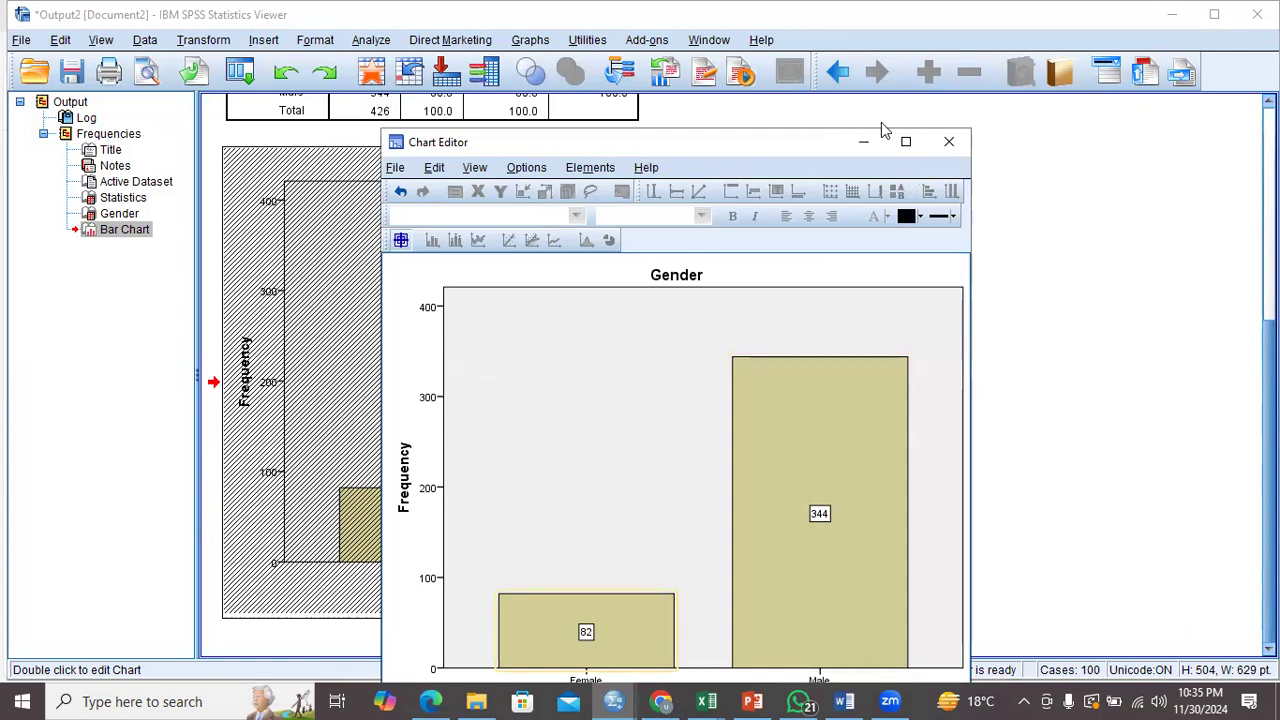
{"action": "left_click", "coordinate": [949, 141]}
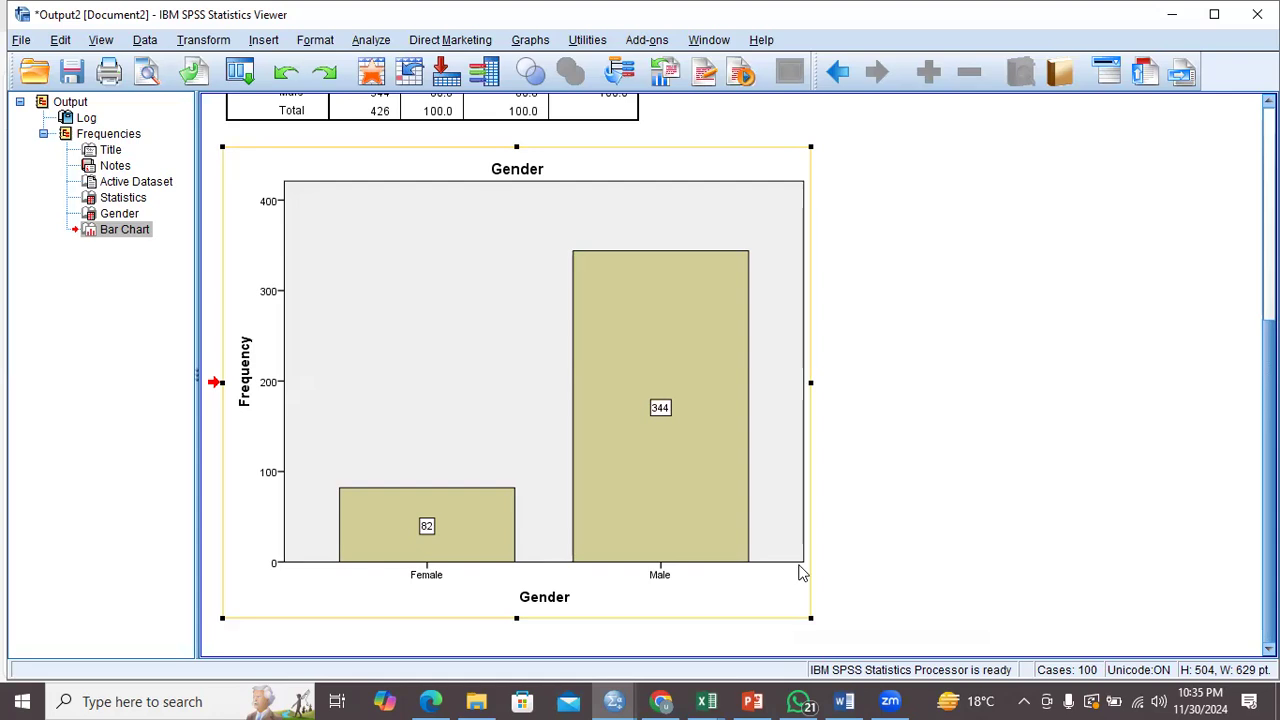
{"action": "left_click", "coordinate": [897, 700]}
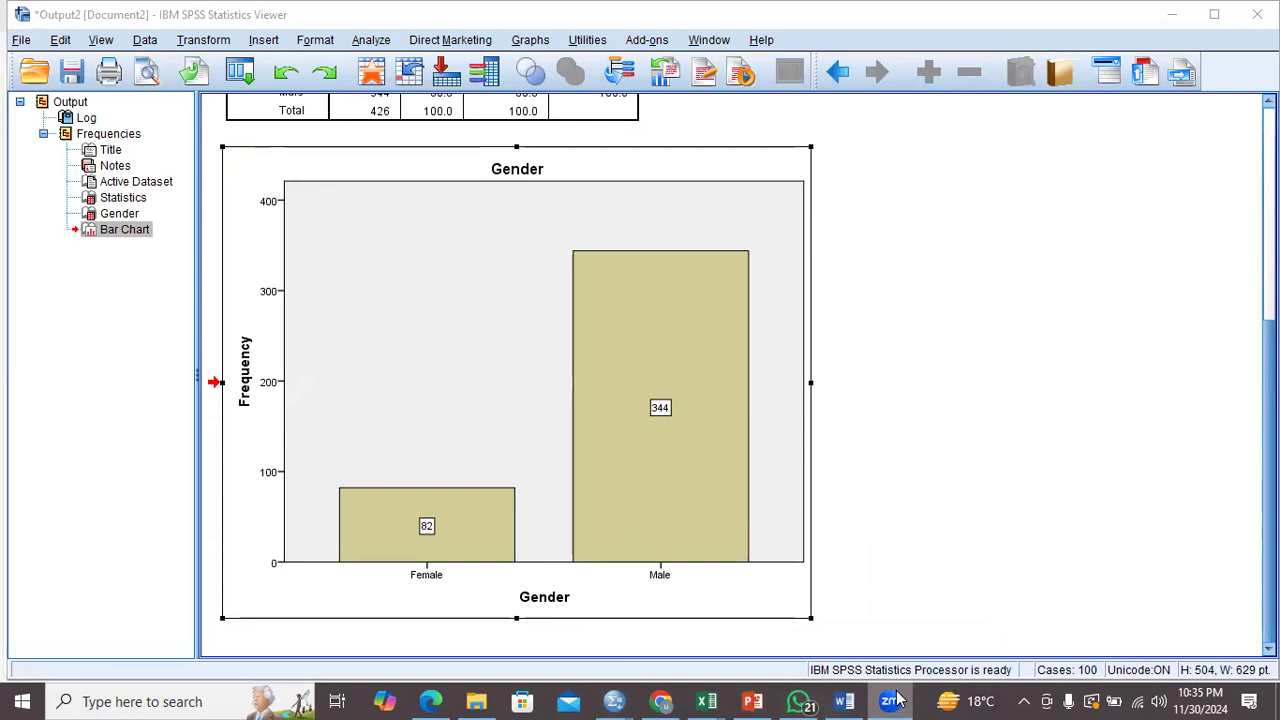
{"action": "left_click", "coordinate": [660, 171]}
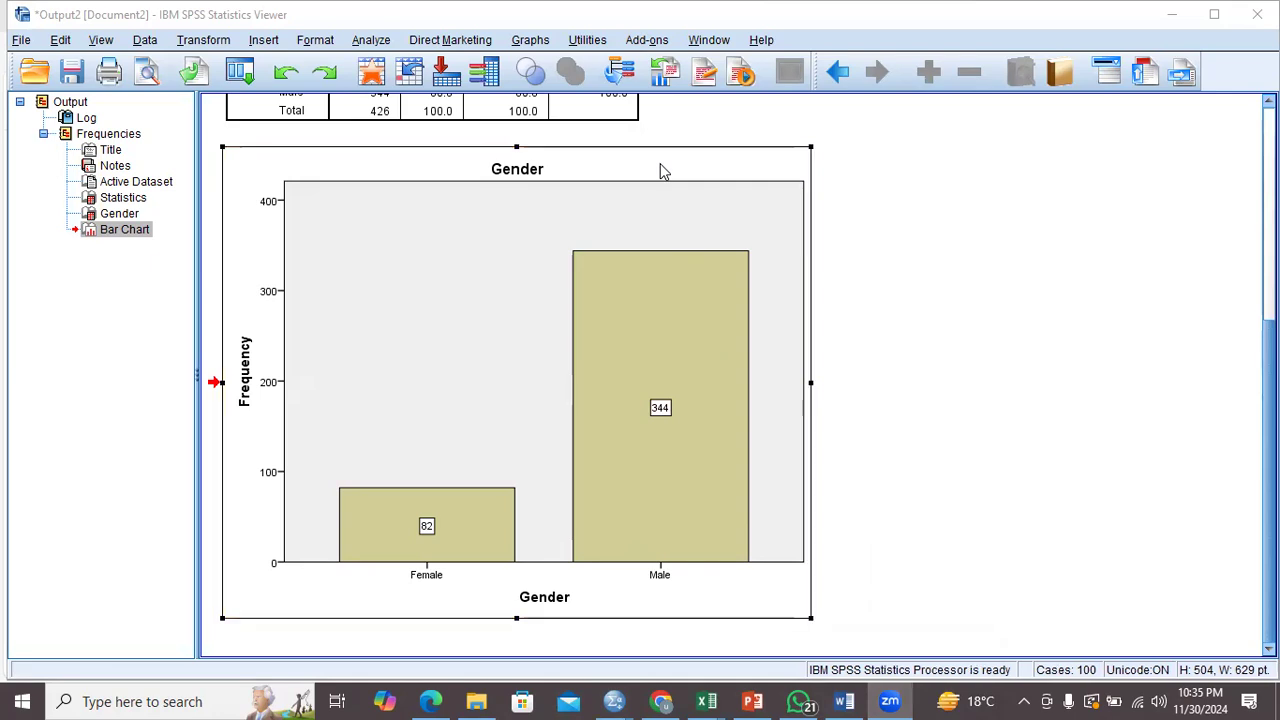
{"action": "key", "text": "alt+Tab"}
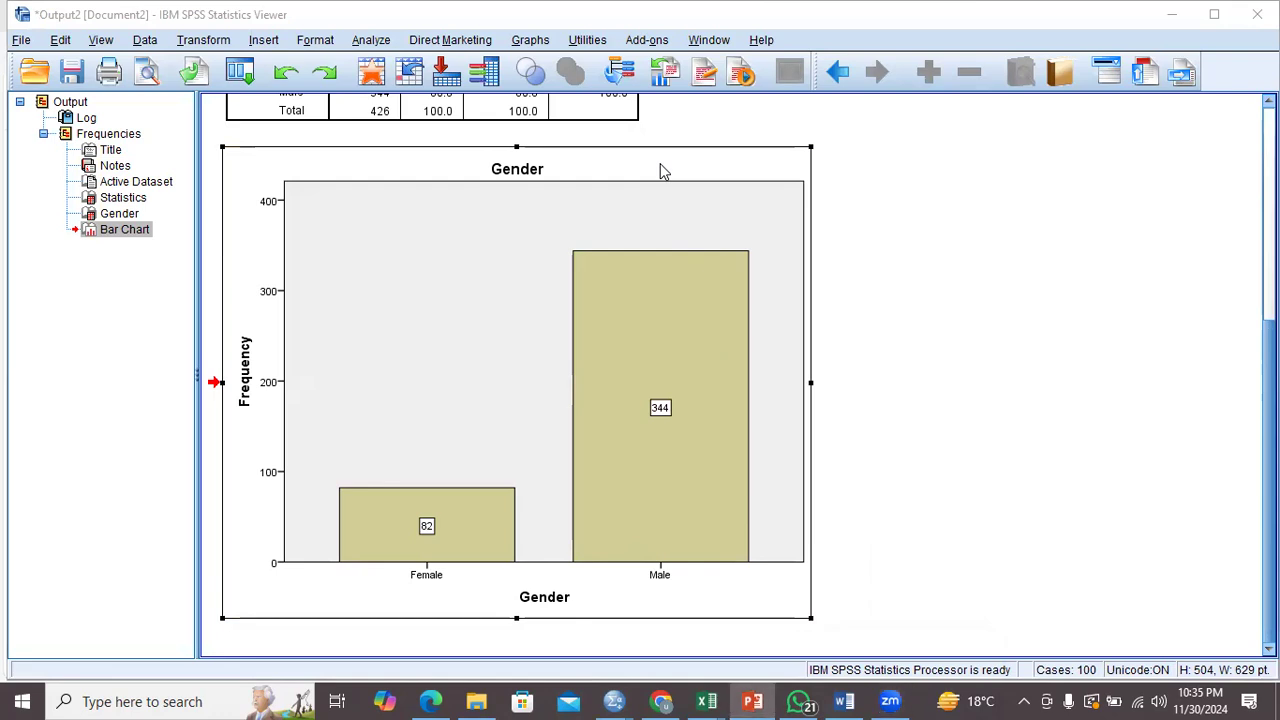